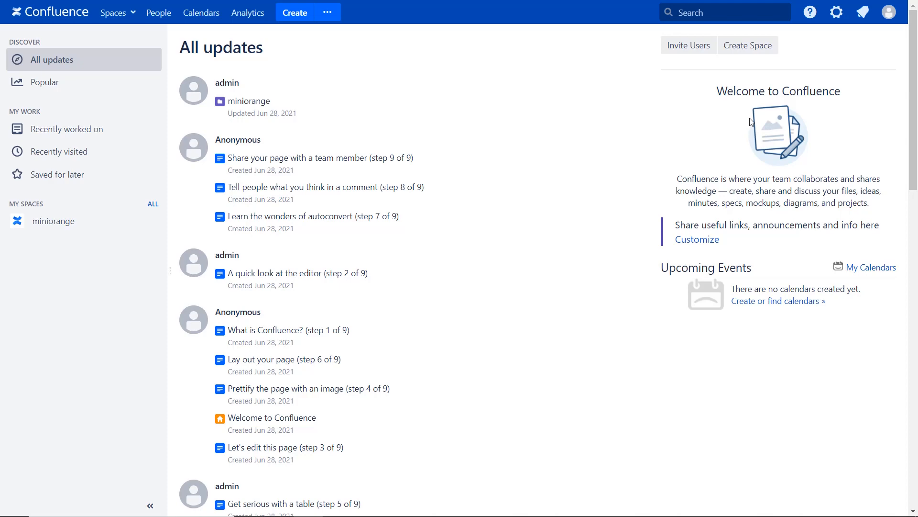
Go from app management to finding new apps and search the Marketplace for "secure share confluence".
click(836, 14)
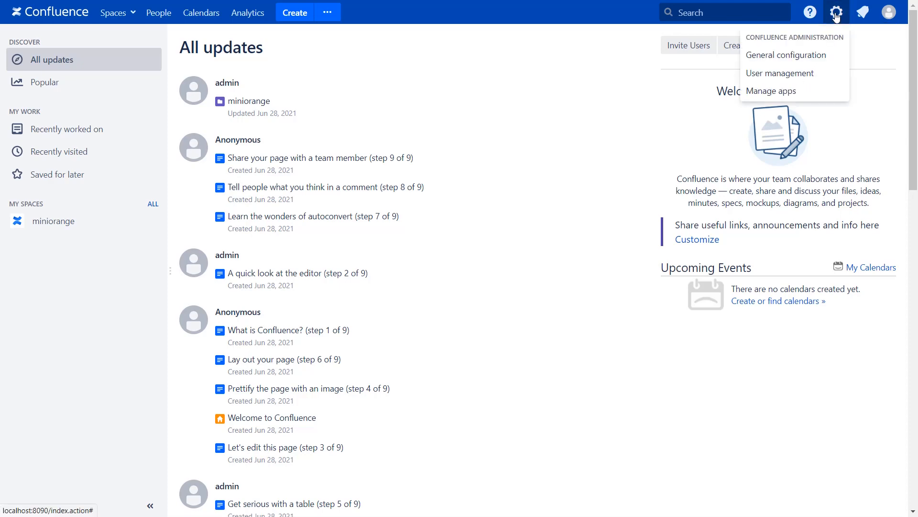
click(807, 92)
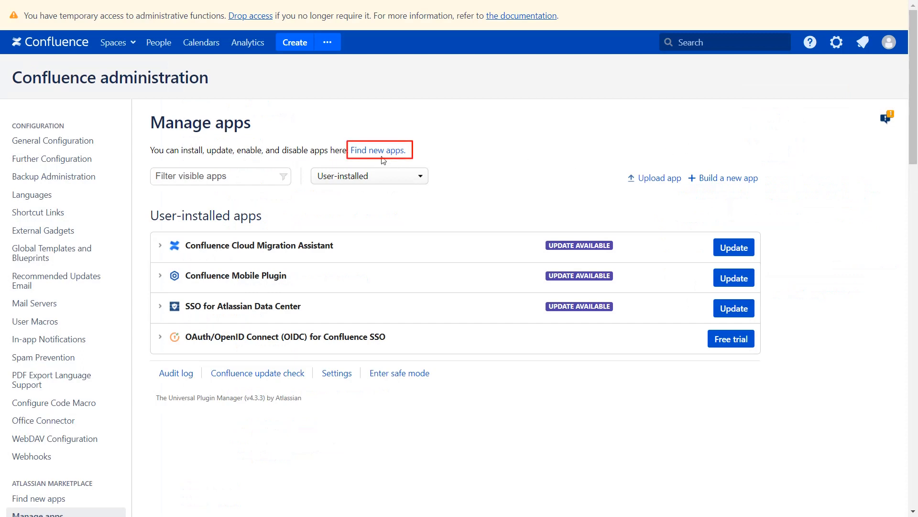
click(382, 157)
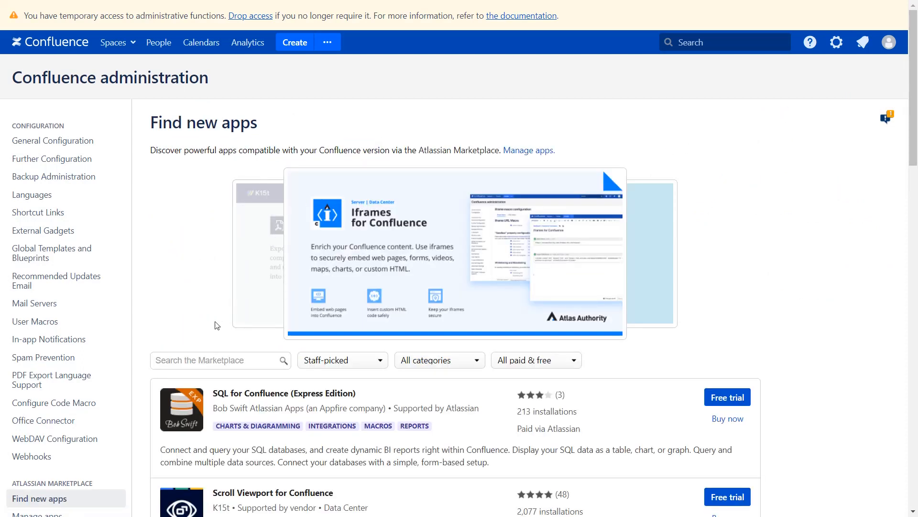
click(177, 358)
text(secure share confluence)
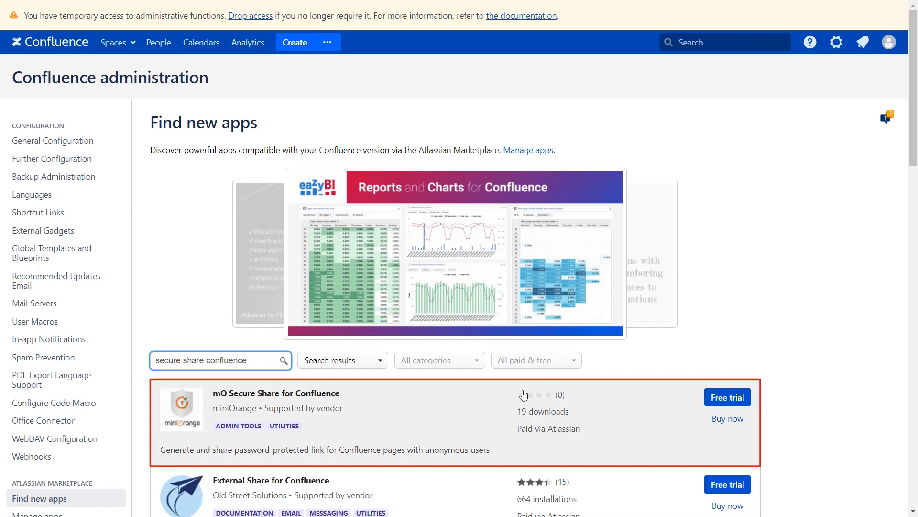
Install the free trial of mO Secure Share for Confluence, accepting the vendor's privacy policy and terms of use.
click(722, 396)
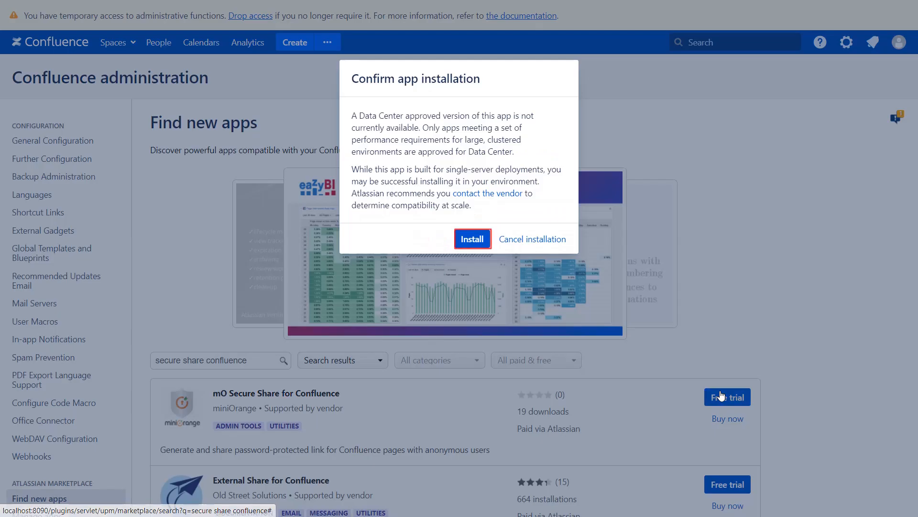
click(472, 242)
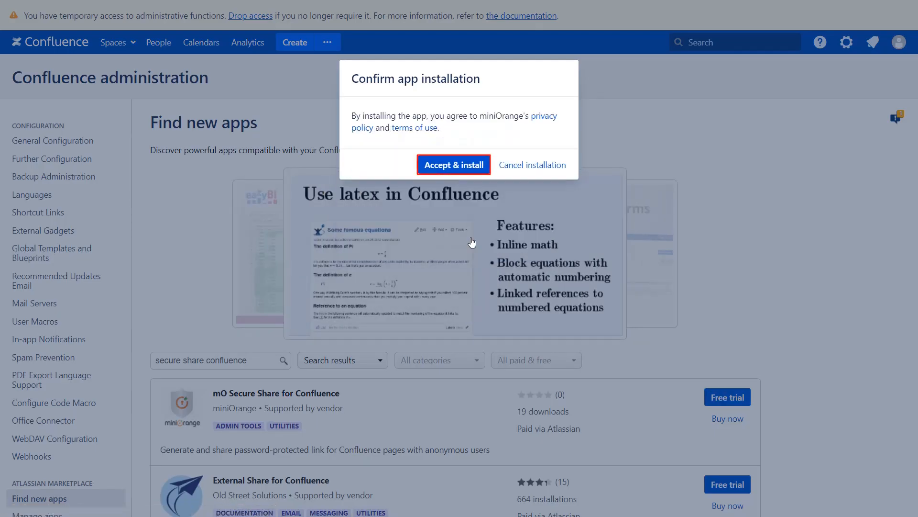
click(452, 165)
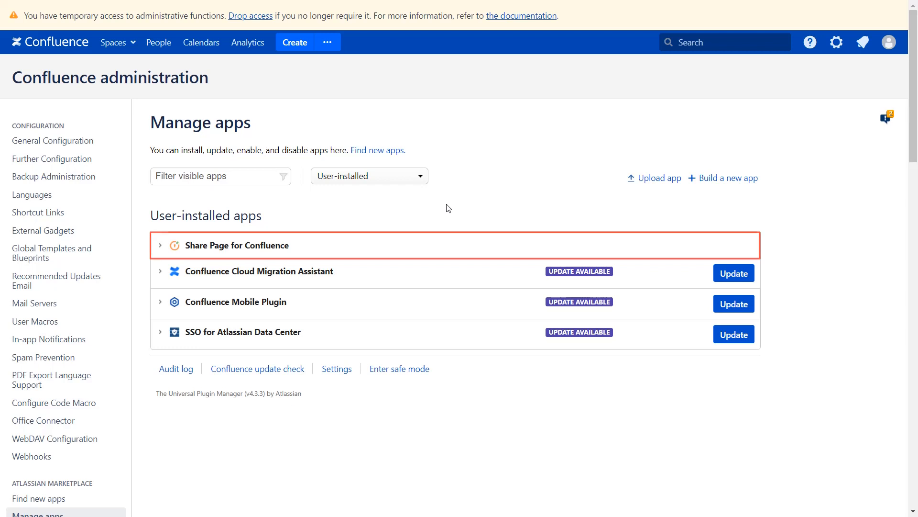
Open the miniorange space and start creating a secure share link for its home page.
click(127, 50)
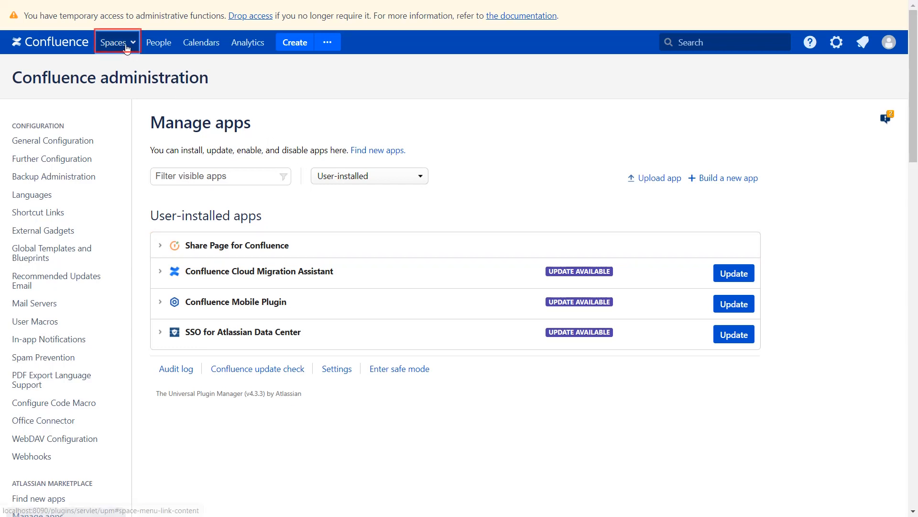
click(127, 48)
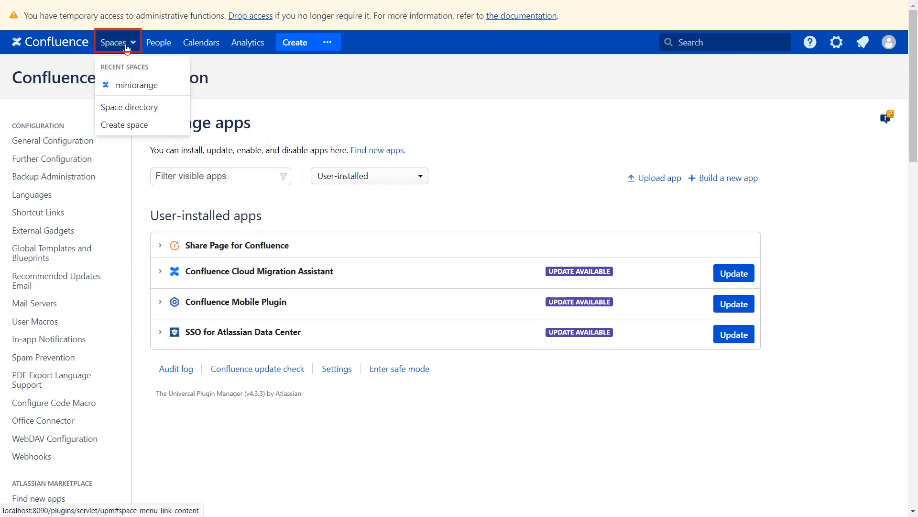
click(130, 87)
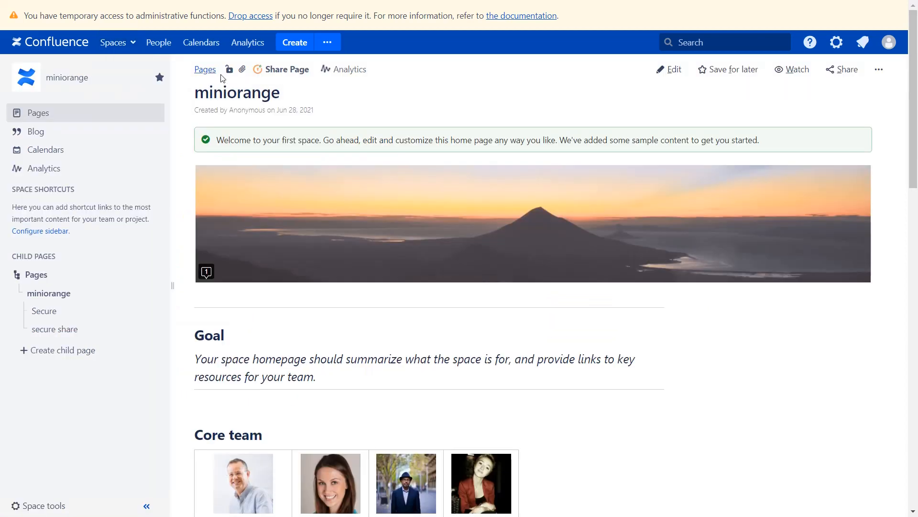
click(274, 71)
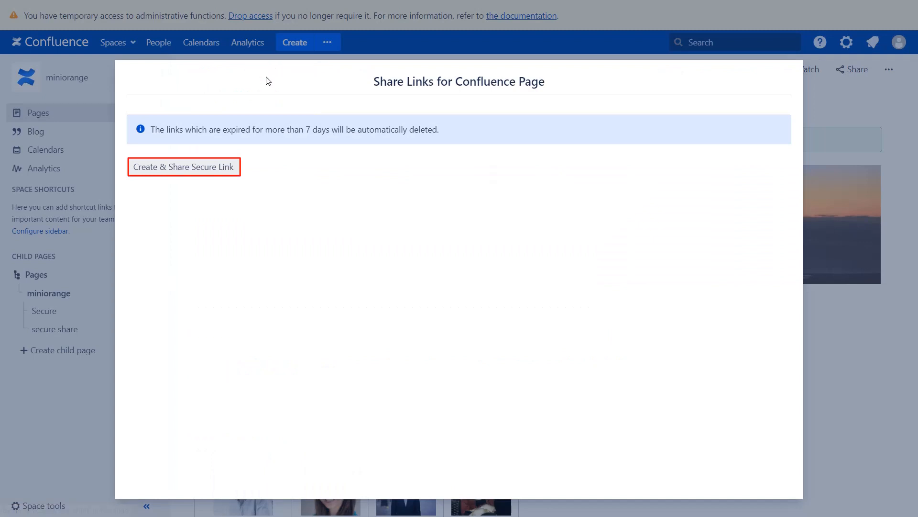
click(225, 162)
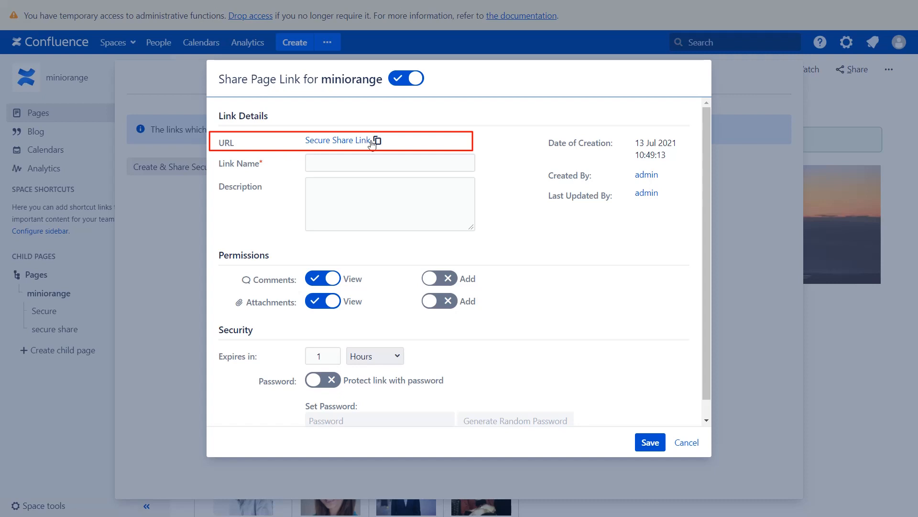
Name the share link "secure page" and give it the description "Demo link description".
click(343, 162)
text(se)
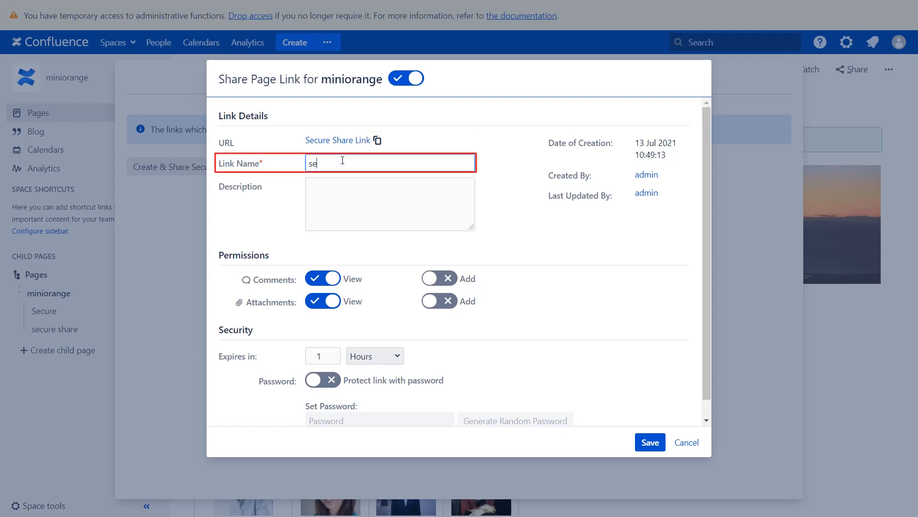
text(cure page)
click(330, 185)
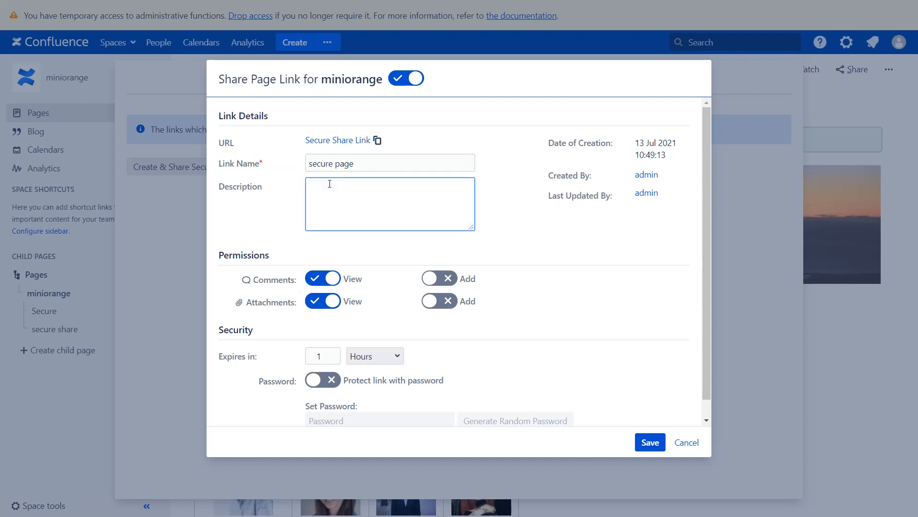
text(Demo link description)
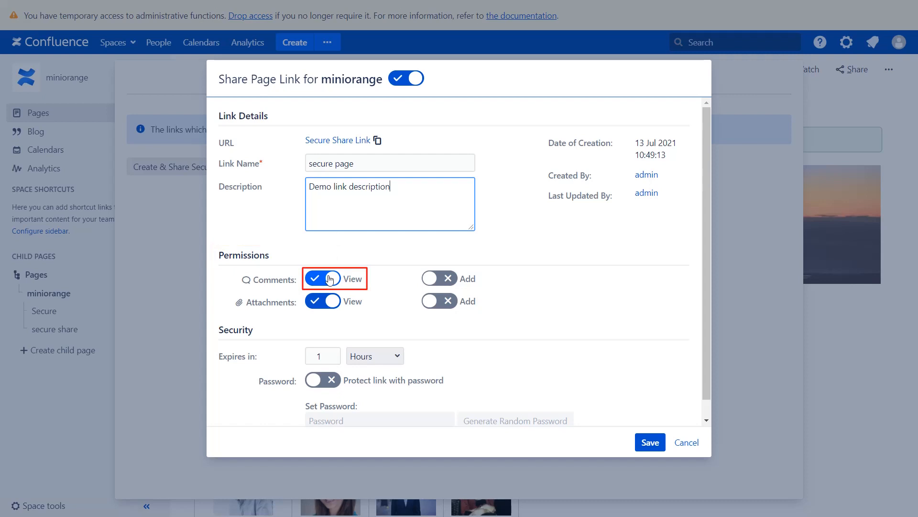
Allow adding comments and attachments through the link, and set it to expire in 1 day.
click(450, 280)
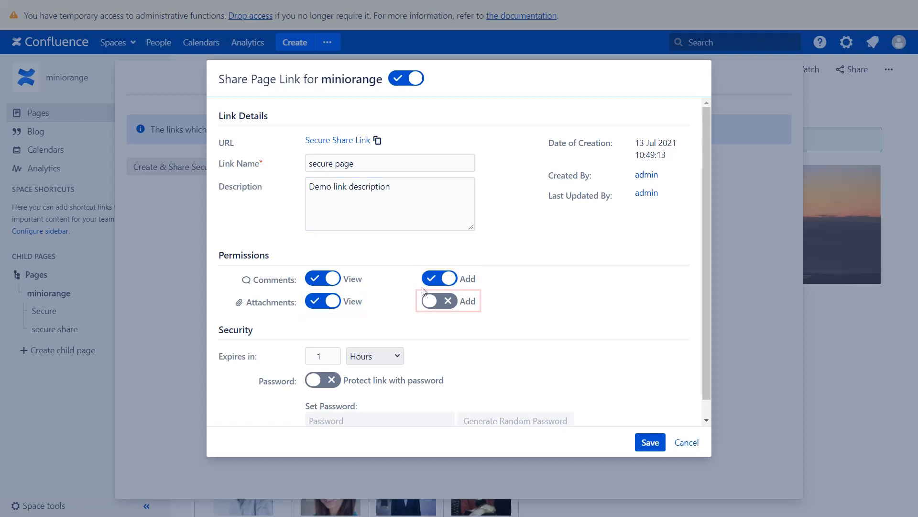
click(450, 301)
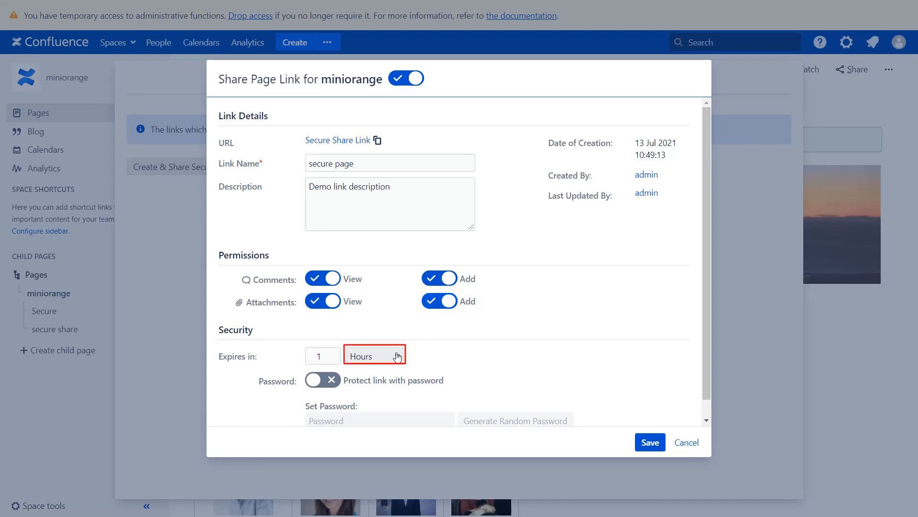
click(397, 357)
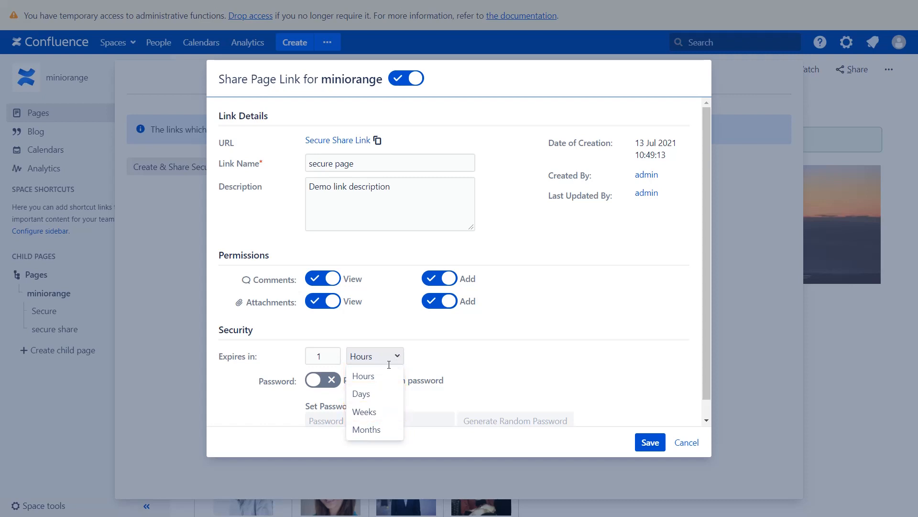
click(362, 393)
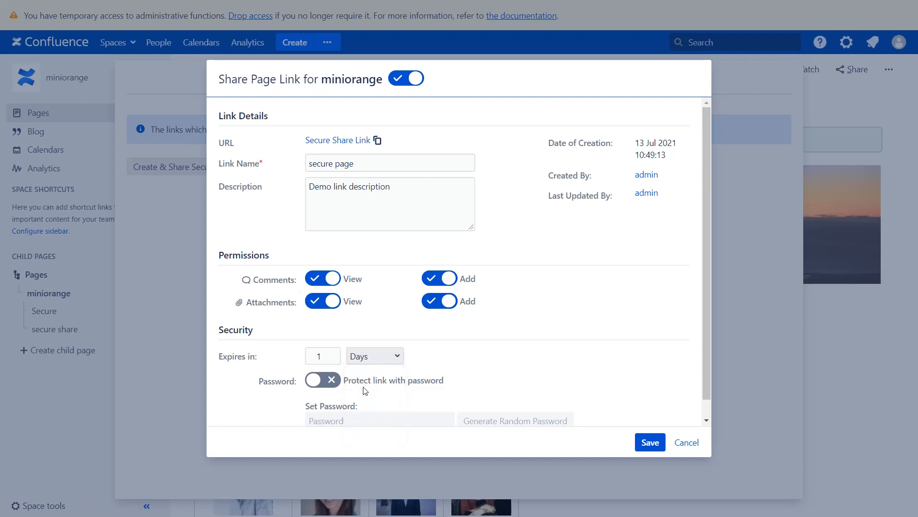
Protect the share link with a randomly generated password and save the link.
click(335, 381)
scroll(337, 383, down, 1)
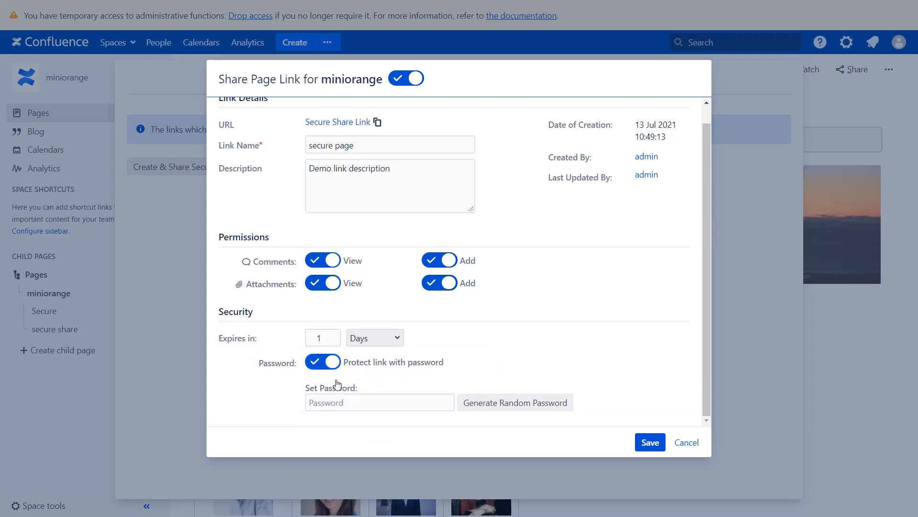
click(493, 403)
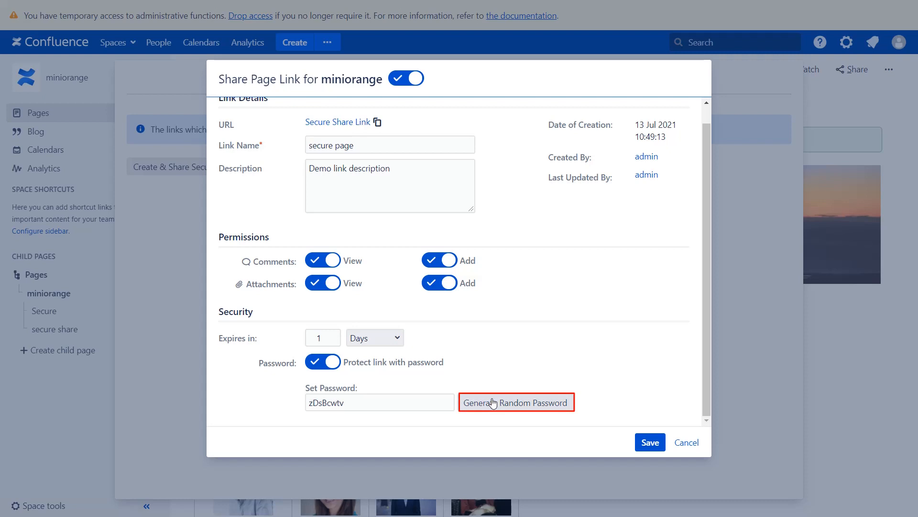
click(648, 443)
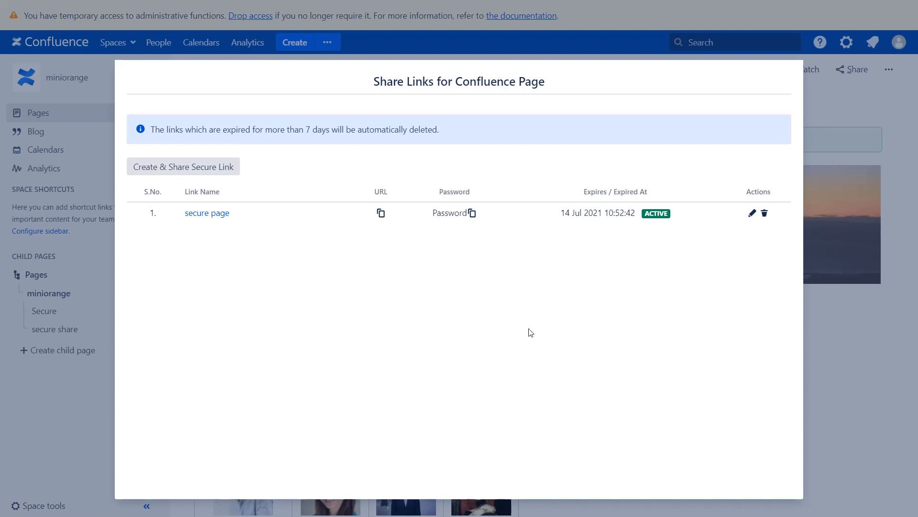
Copy the URL of the "secure page" link and open it in the InPrivate browser window.
click(382, 214)
key(alt+Tab)
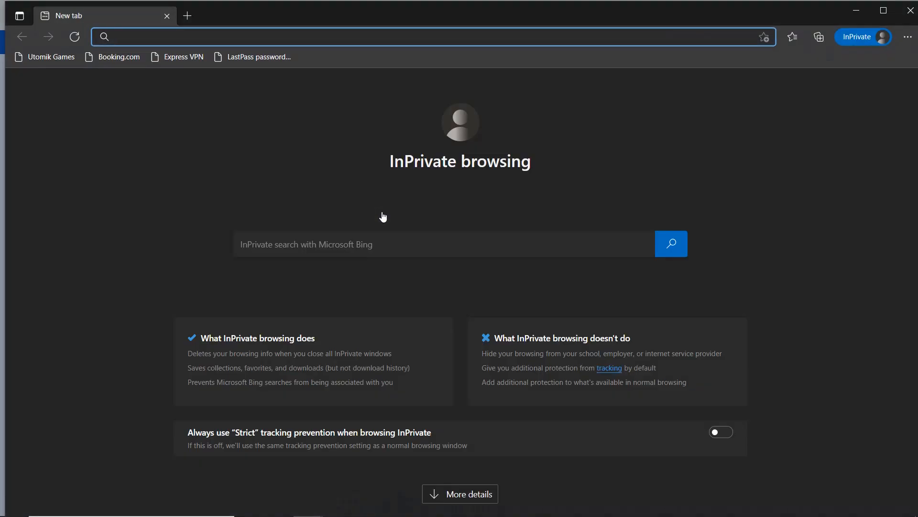
key(ctrl+v)
key(Return)
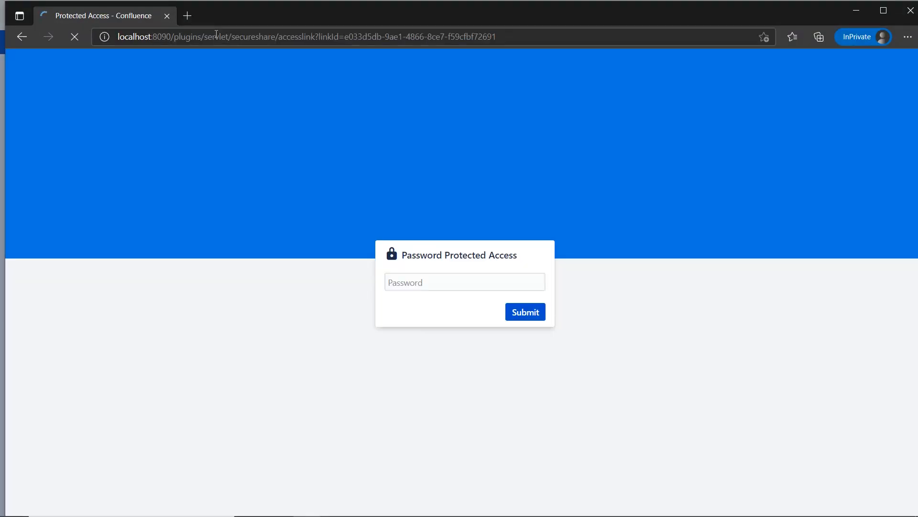
Unlock the shared page by copying the link's password from Confluence into the Password field, and look through the page down to its attachments.
click(399, 276)
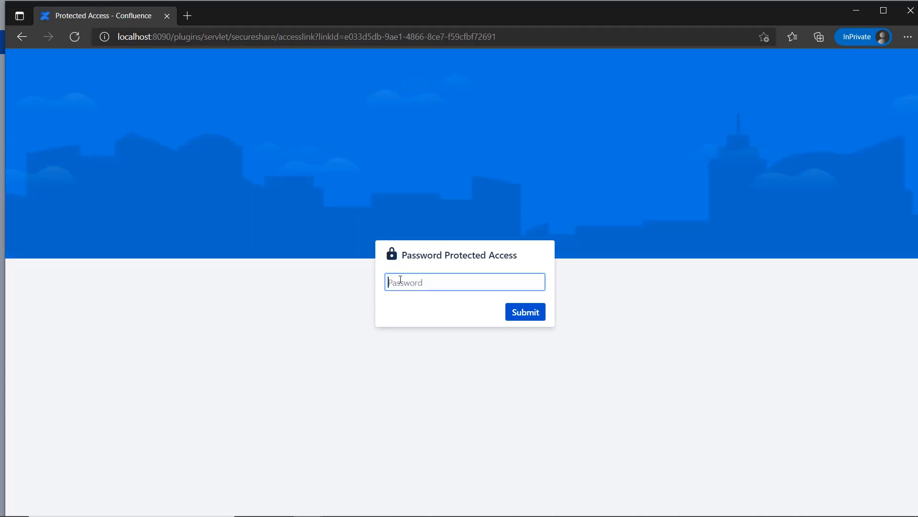
key(alt+Tab)
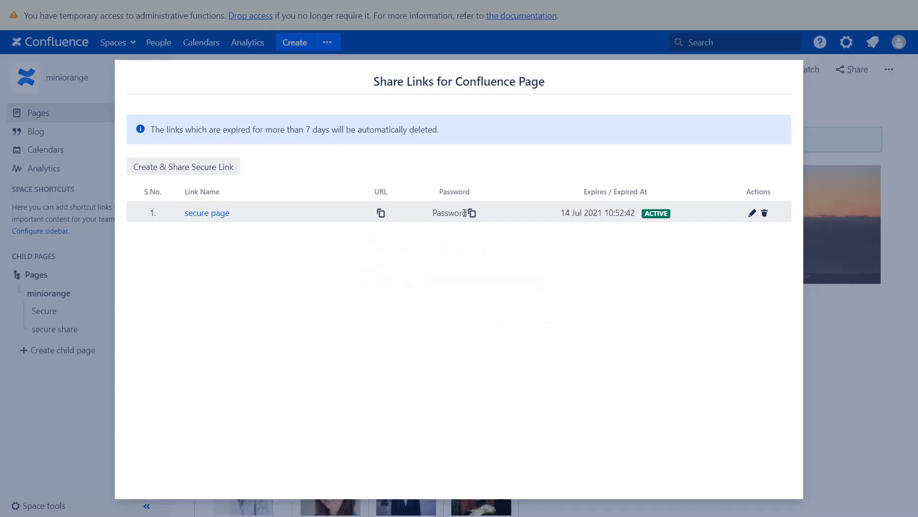
click(472, 212)
key(alt+Tab)
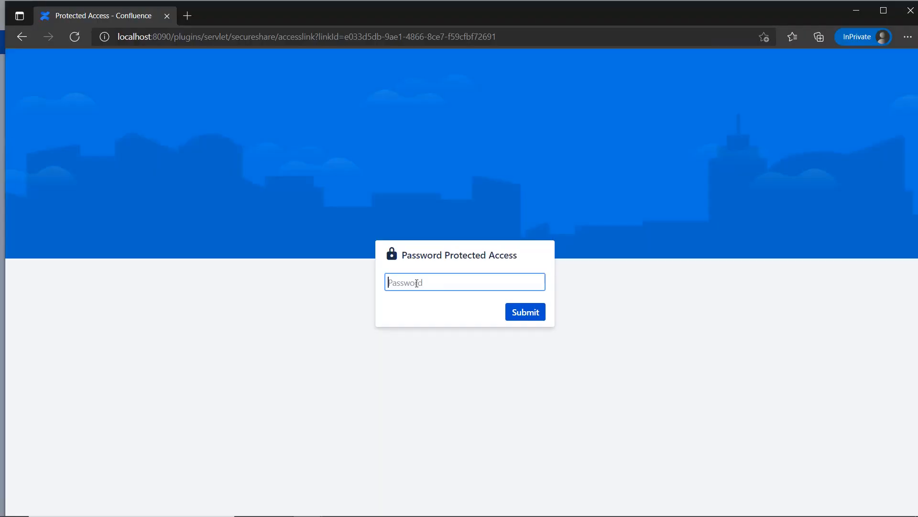
key(ctrl+v)
click(519, 315)
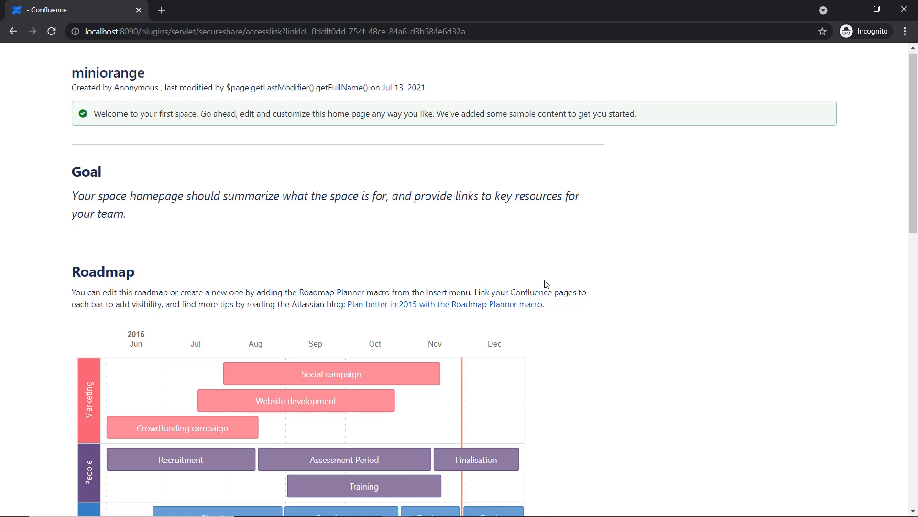
scroll(546, 283, down, 10)
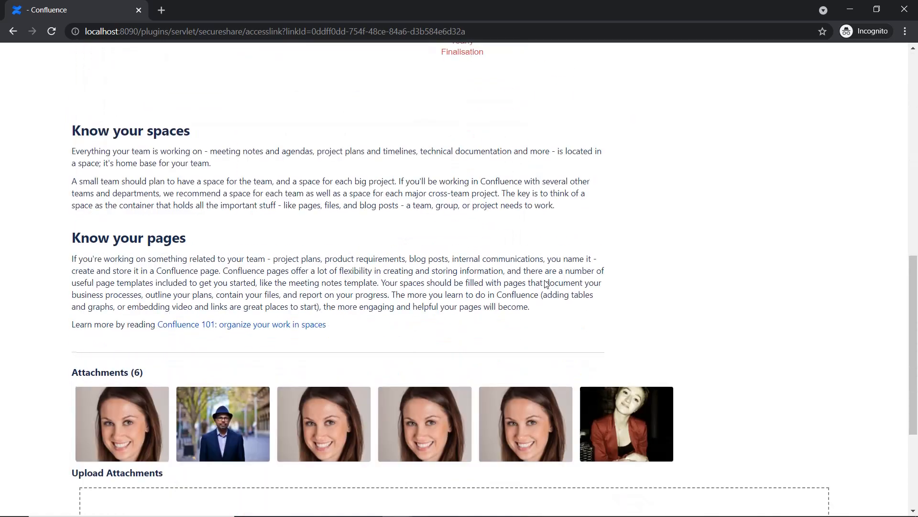
scroll(545, 283, down, 4)
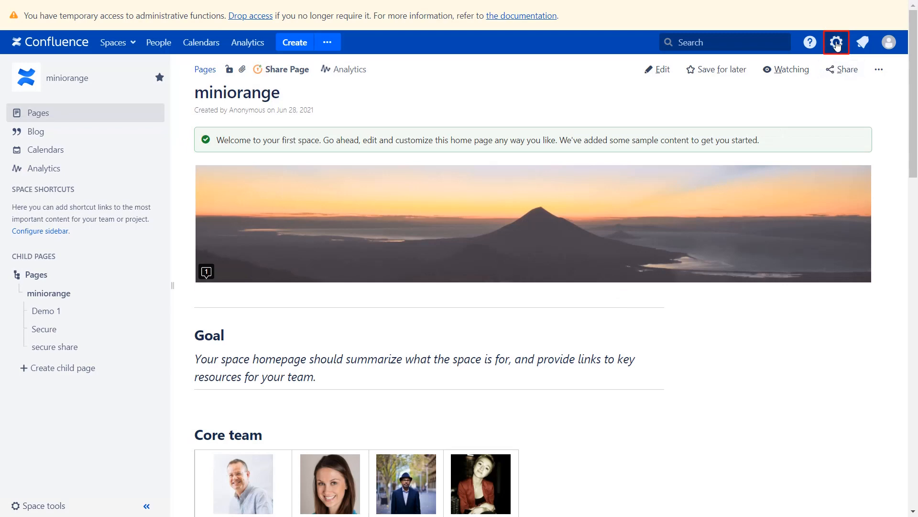
Go to app management in Confluence administration and open the miniOrange Share Page link overview.
click(836, 45)
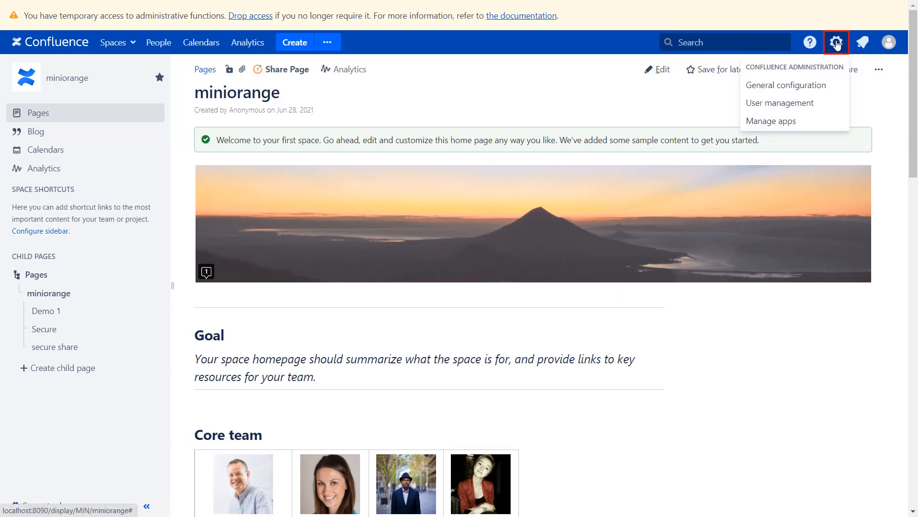
click(801, 121)
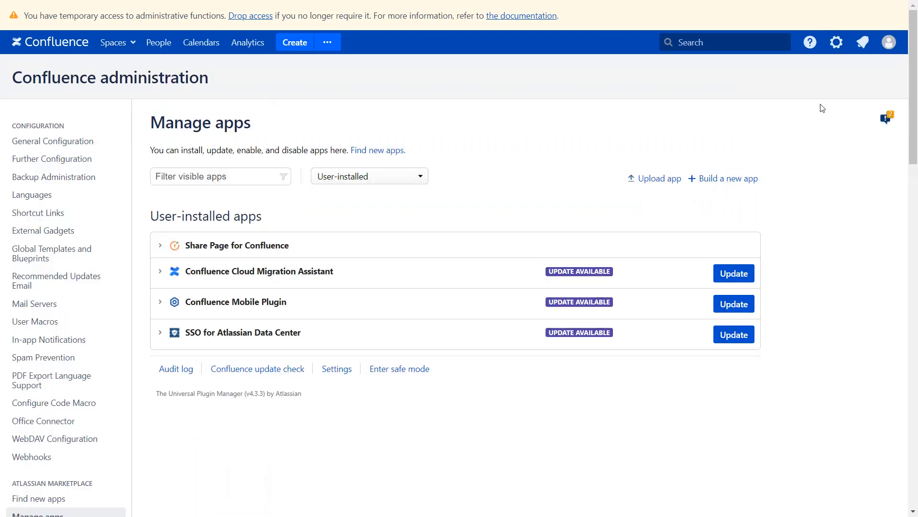
scroll(823, 108, down, 3)
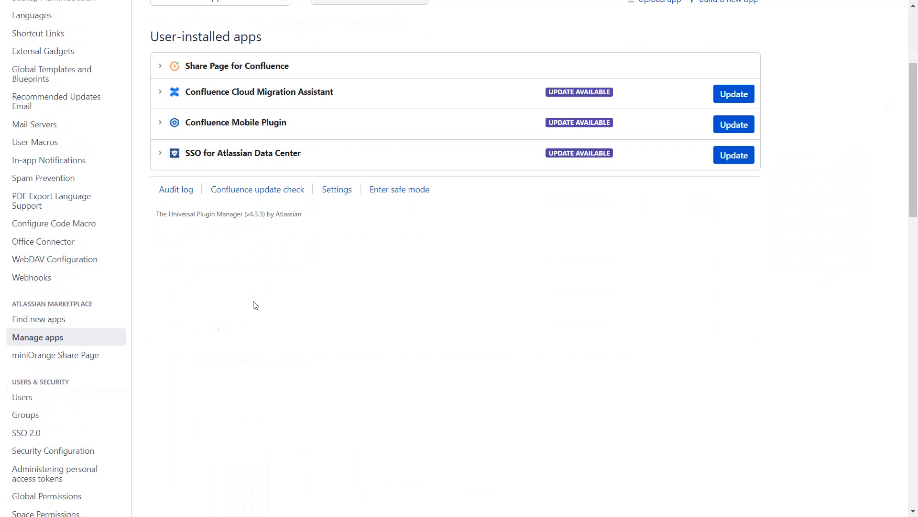
click(103, 362)
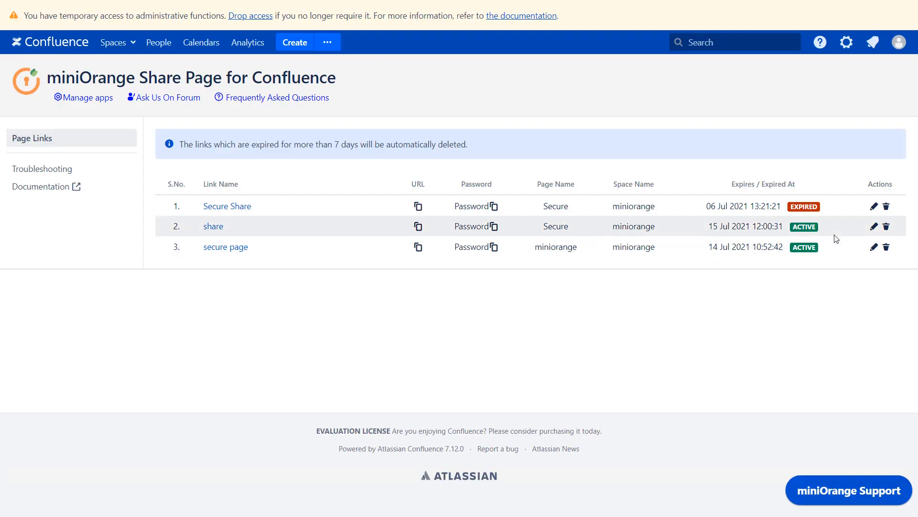
Deactivate the "share" link of the Secure page and save the change.
click(875, 227)
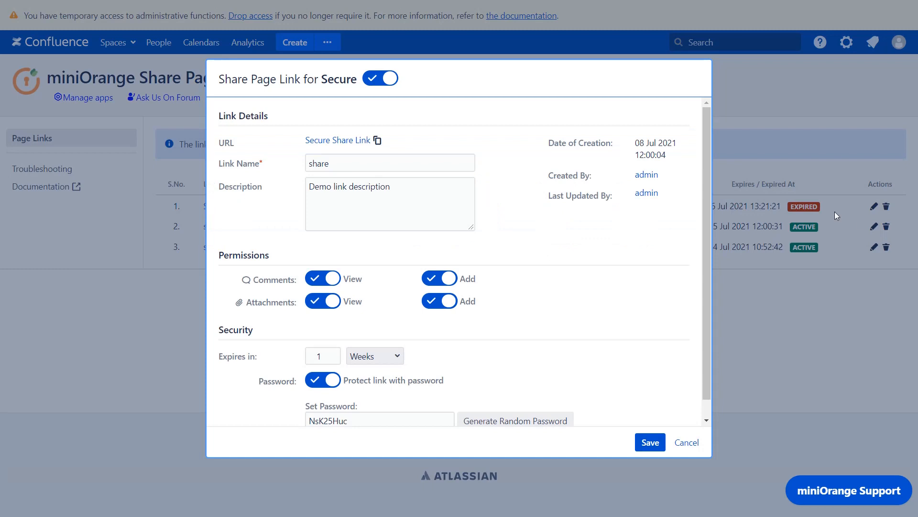
click(370, 81)
click(652, 444)
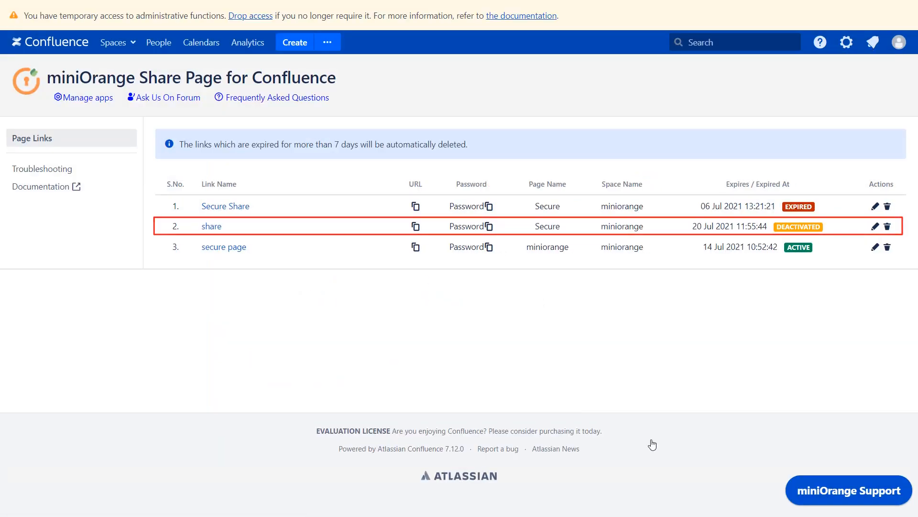
Copy the URL of the "share" link and open it in a new incognito browser window to check its access.
click(415, 225)
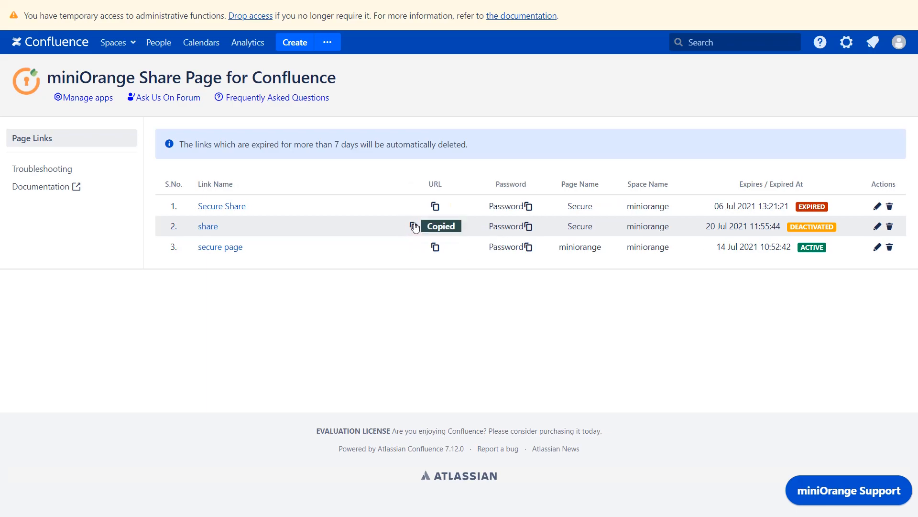
key(ctrl+shift+n)
key(ctrl+v)
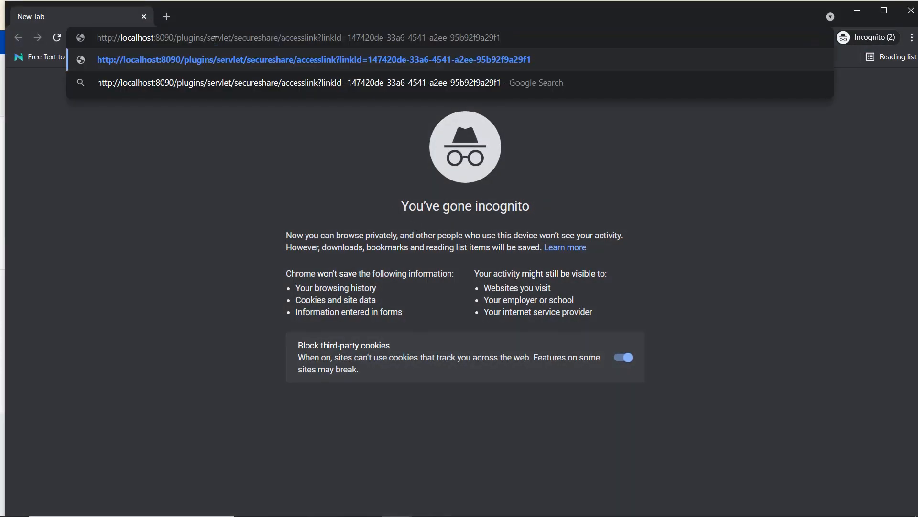
key(Return)
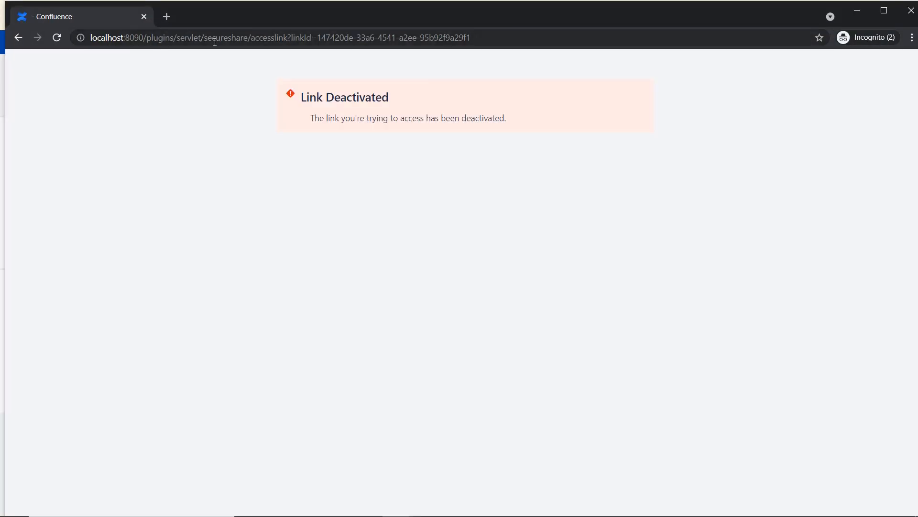